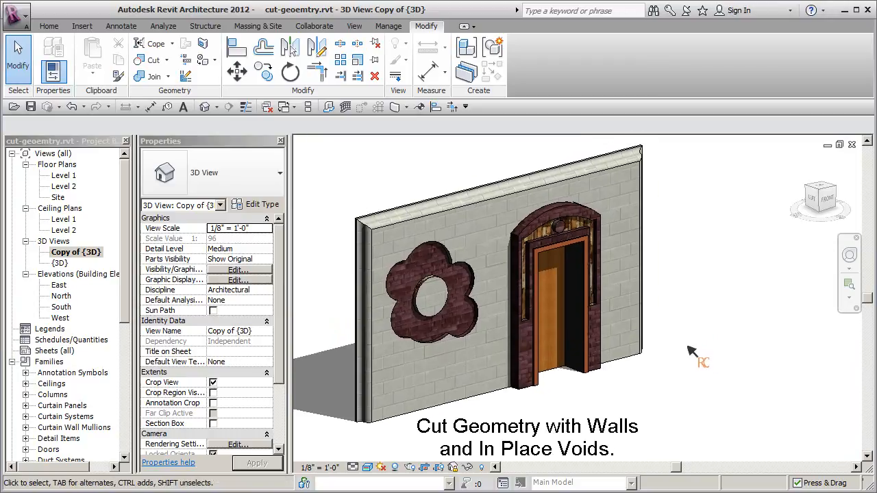
- In the Level 1 floor plan, draw a horizontal Generic - 8" Masonry wall about 15' 6" long beyond the existing wall's right end
double_click(64, 175)
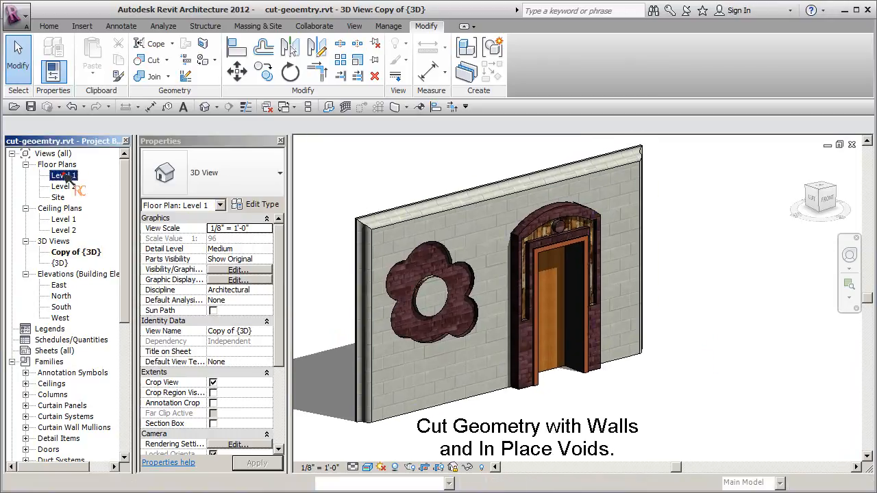
middle_drag(574, 339, 532, 356)
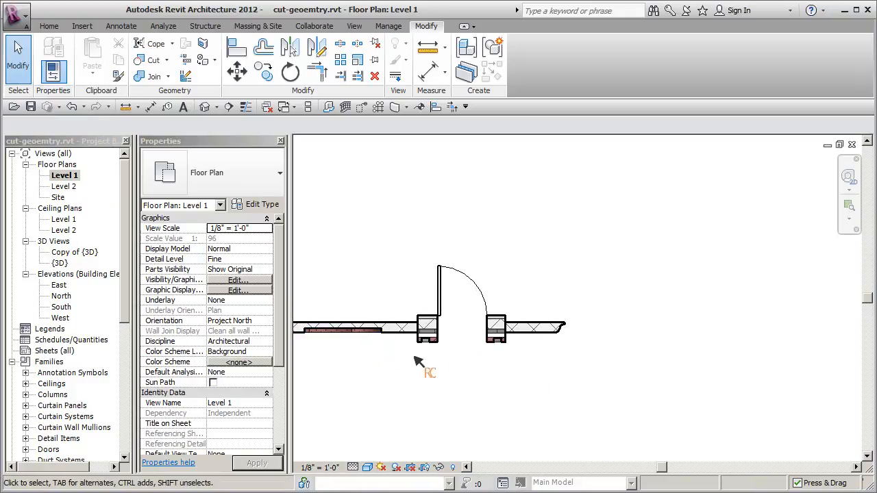
middle_drag(551, 361, 523, 343)
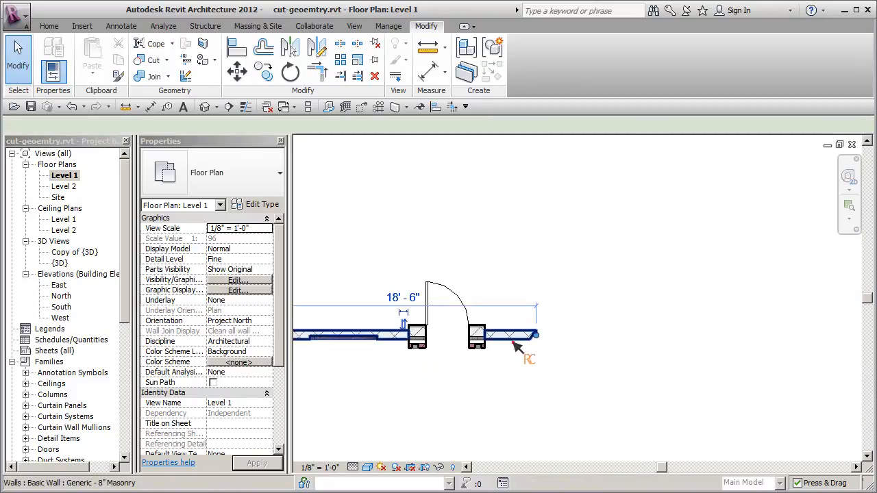
click(523, 336)
click(500, 72)
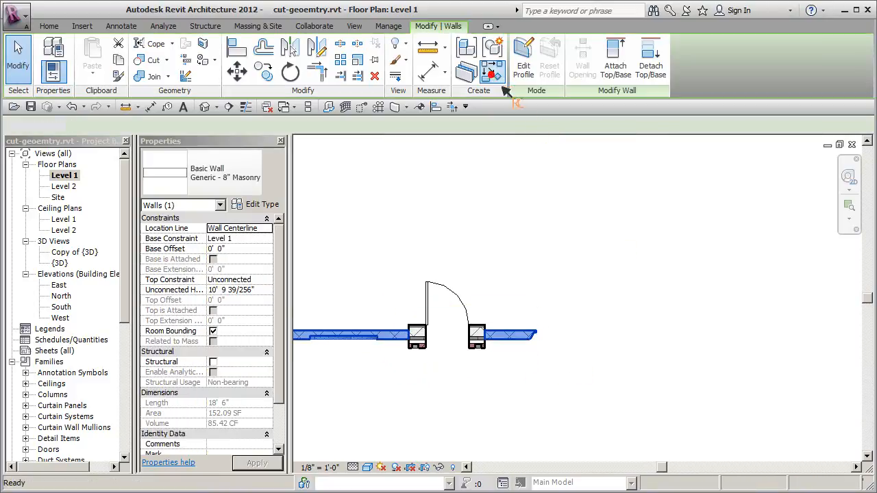
click(601, 336)
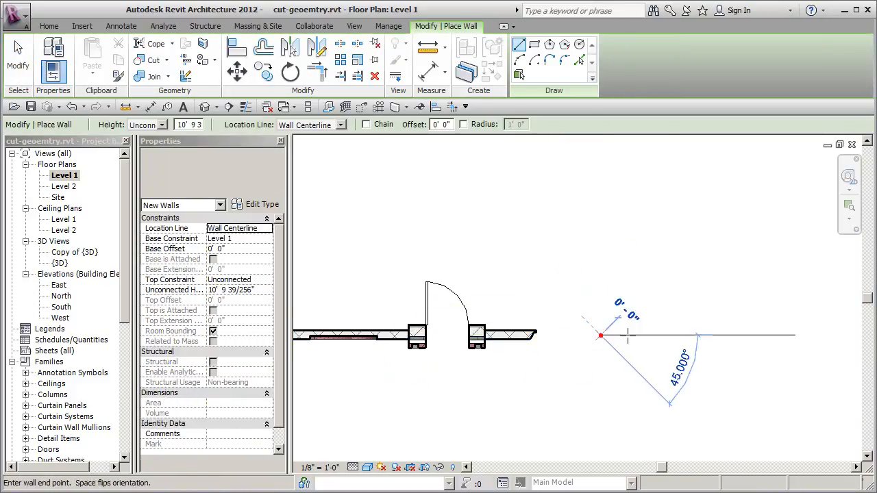
click(825, 335)
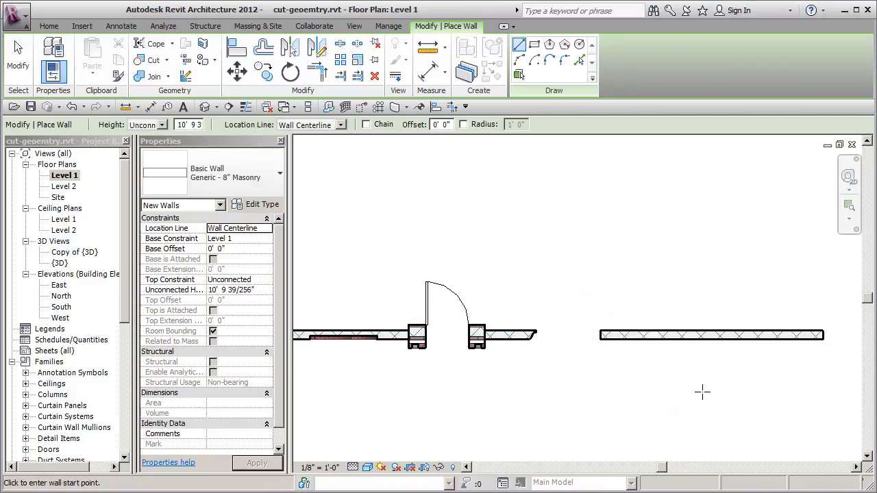
key(Escape)
- Draw a 7' 0" Exterior - Brick on CMU wall along the new masonry wall's centerline, matching the existing door surround wall
click(480, 335)
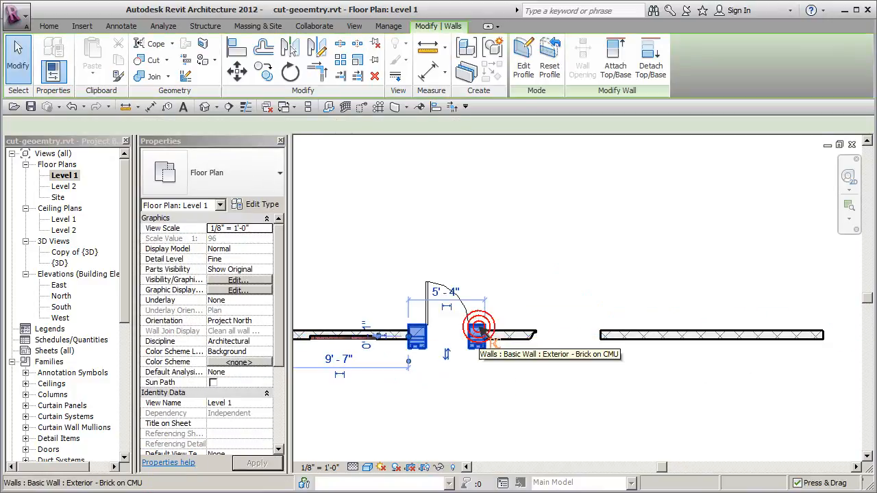
click(493, 69)
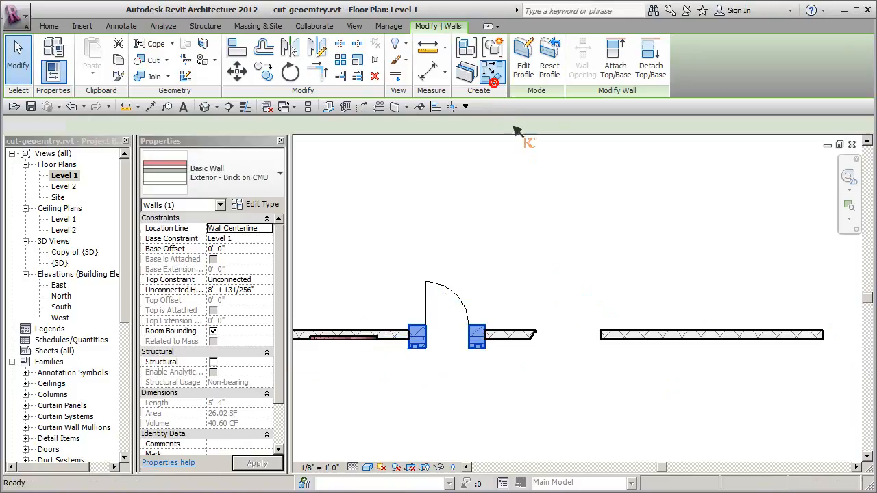
click(672, 335)
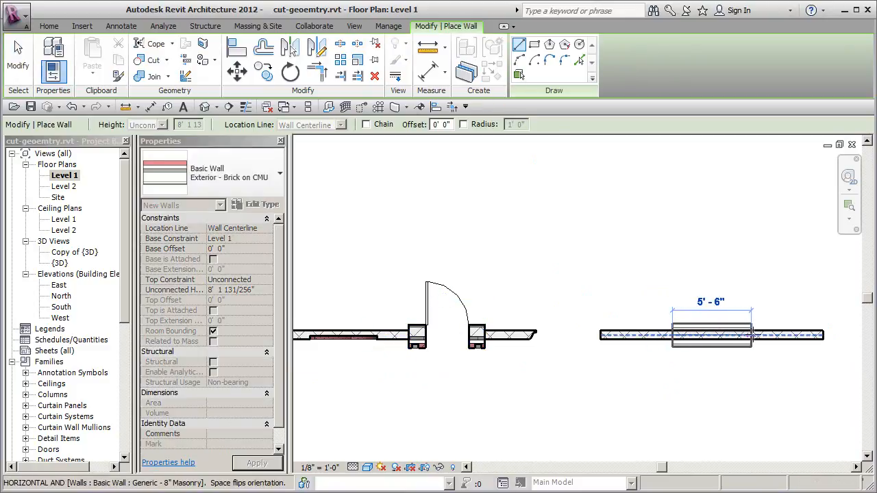
click(772, 335)
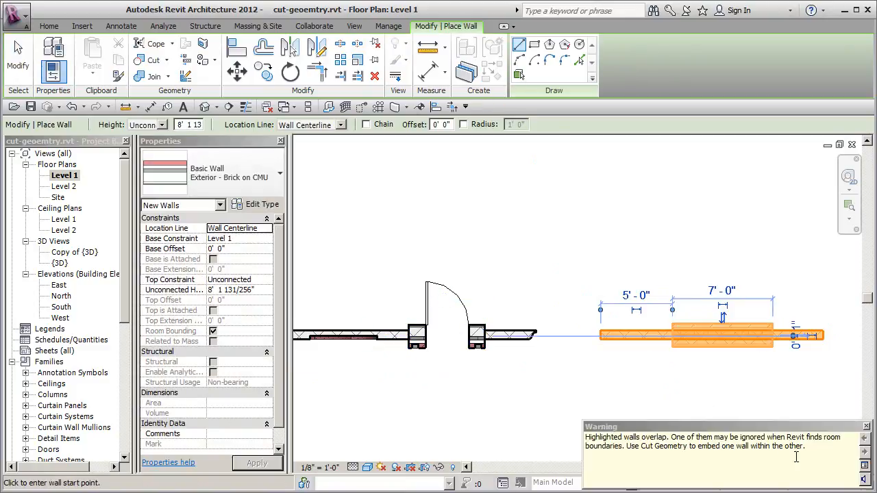
click(867, 427)
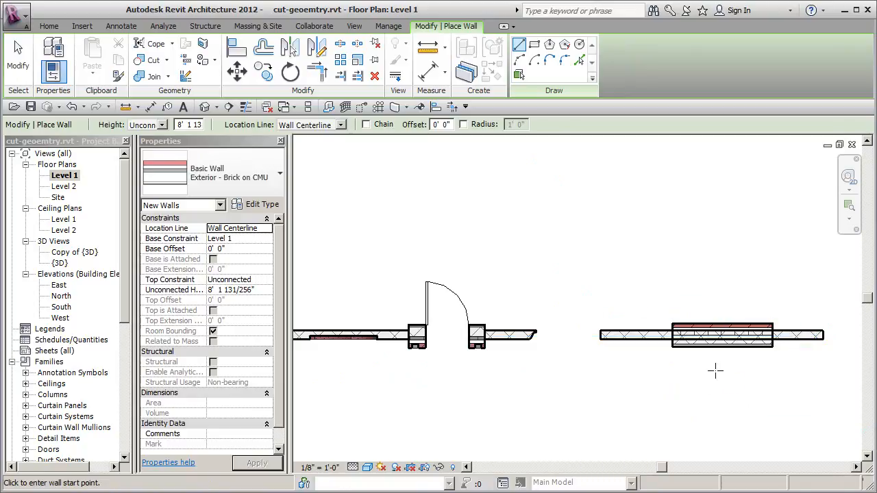
key(Escape)
- Flip the new brick wall so its brick face points down in plan, and nudge it slightly left
click(727, 346)
click(724, 314)
key(Left)
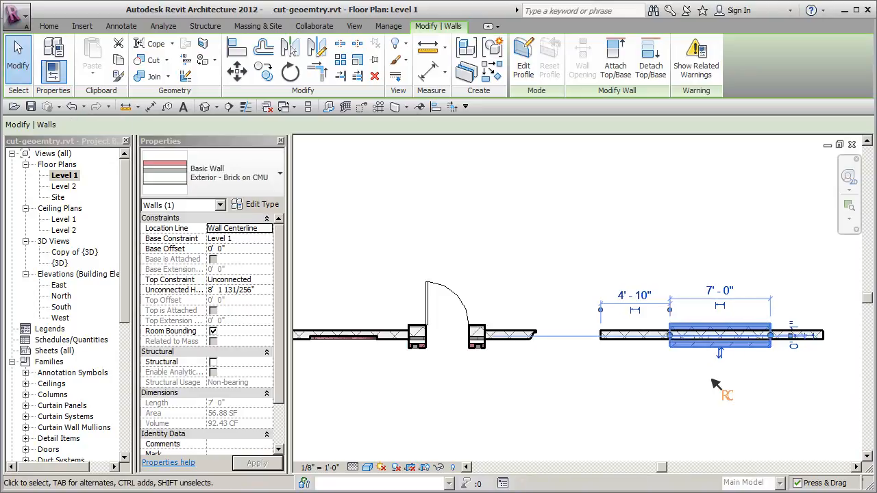
key(Left)
key(Escape)
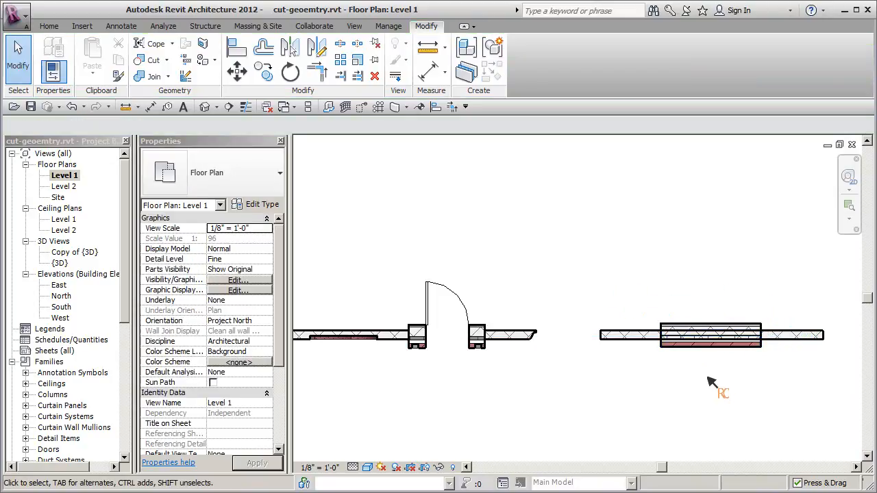
- Lengthen the new masonry wall at its right end and shift the brick wall along it, 9' 6" from the masonry wall's left end
scroll(713, 377, down, 1)
middle_drag(703, 376, 586, 406)
click(672, 374)
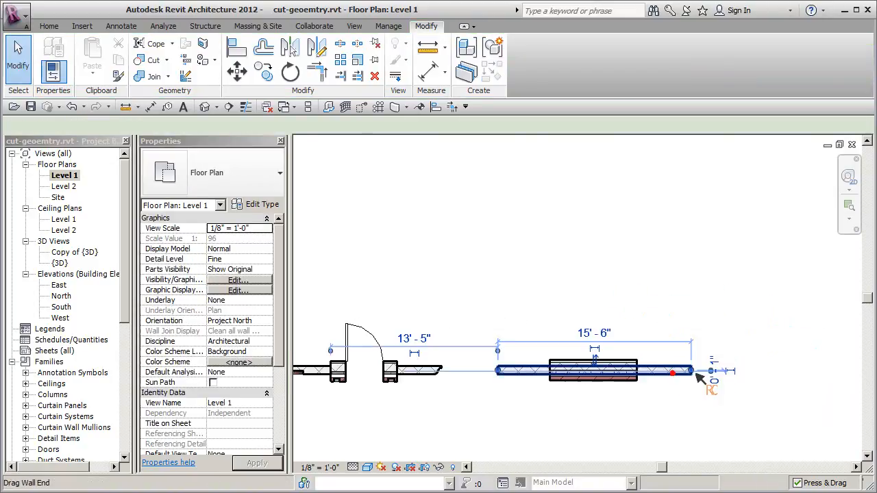
drag(692, 374, 754, 371)
click(695, 418)
click(632, 384)
drag(664, 385, 700, 386)
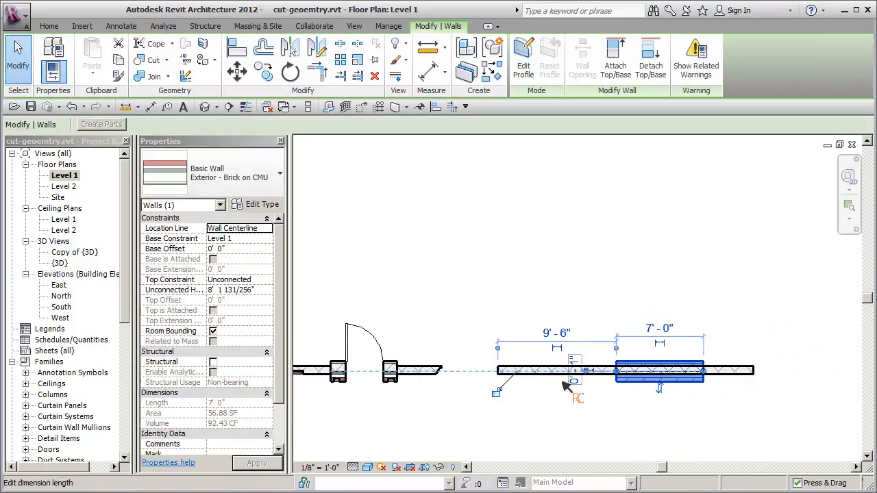
click(594, 407)
- Cut the masonry host wall with the overlapping brick wall using Cut Geometry
middle_drag(653, 420, 621, 419)
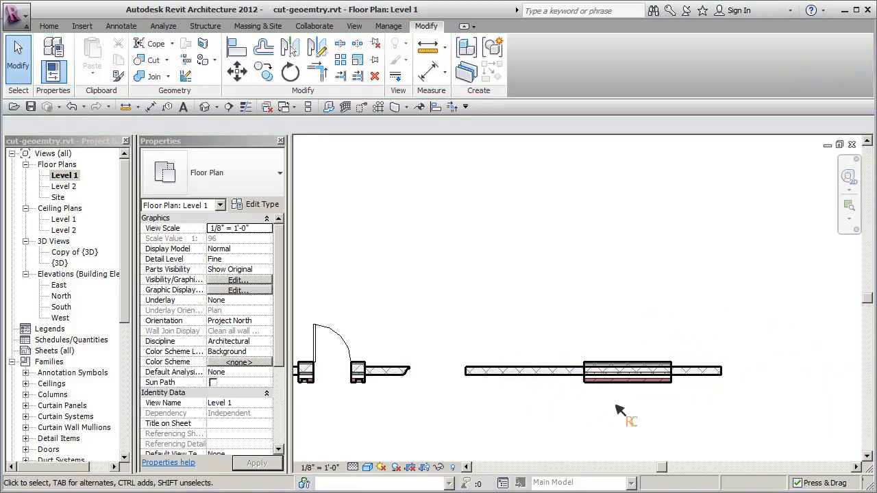
middle_drag(616, 409, 531, 412)
scroll(568, 405, up, 1)
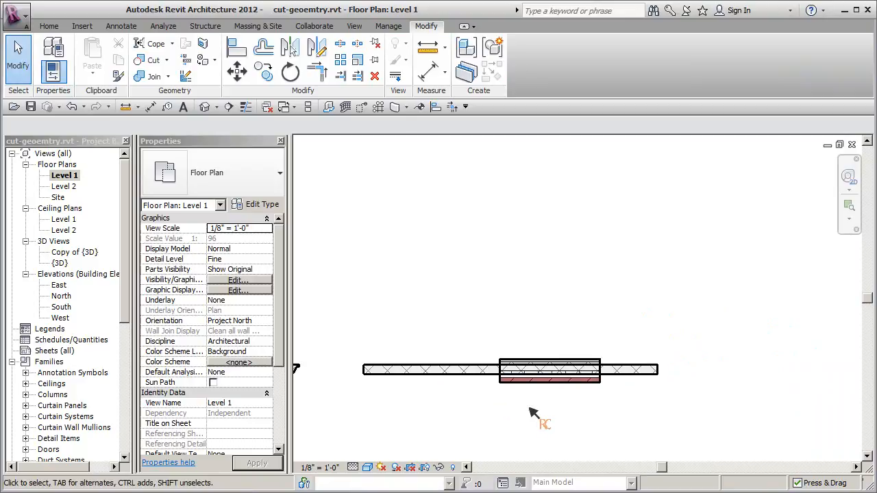
scroll(527, 409, up, 1)
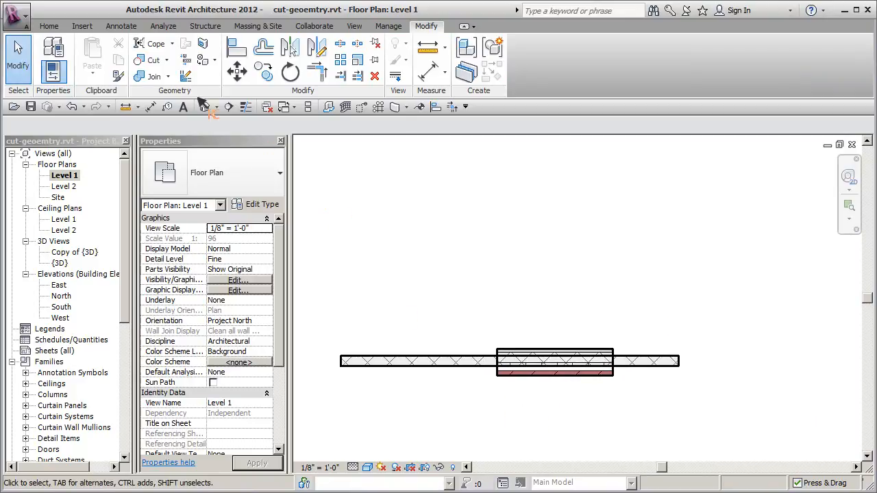
click(148, 59)
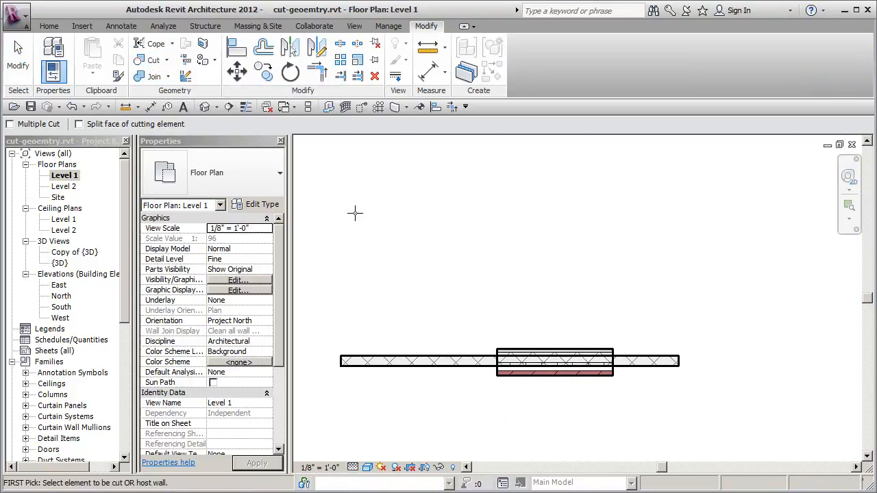
click(424, 357)
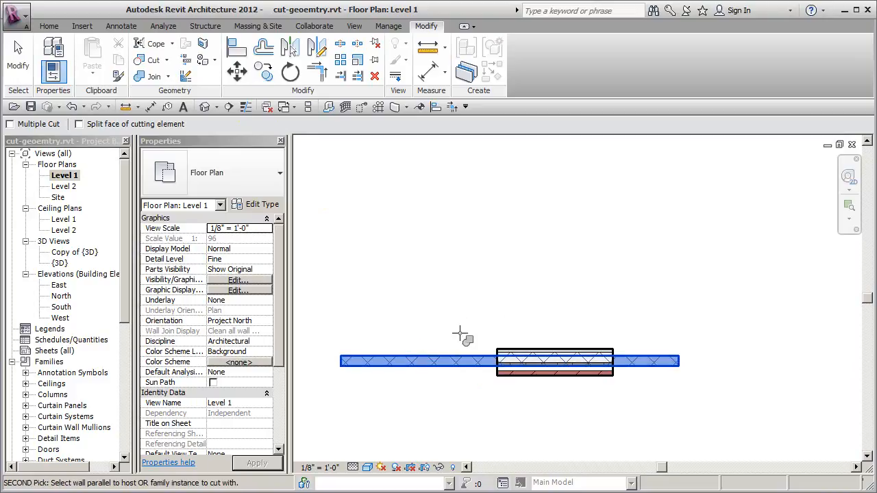
click(523, 356)
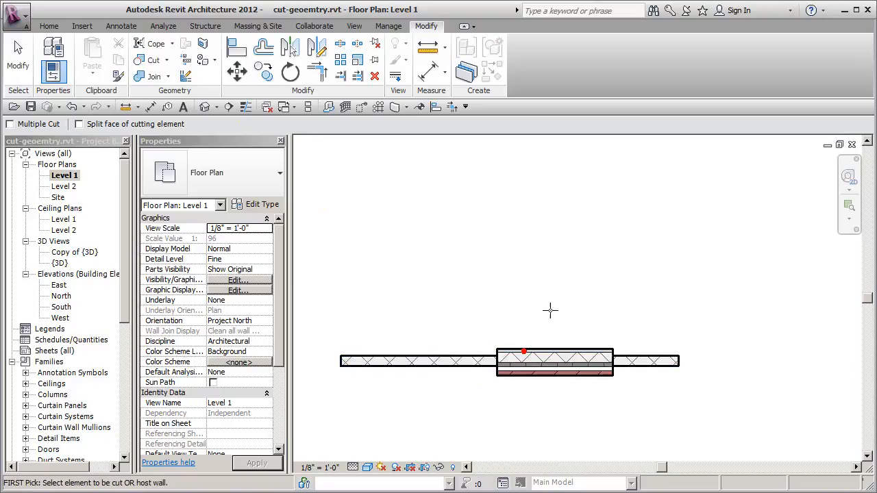
key(Escape)
- Nudge the embedded brick wall downward in plan until it sits clear of the masonry host wall
scroll(634, 378, up, 2)
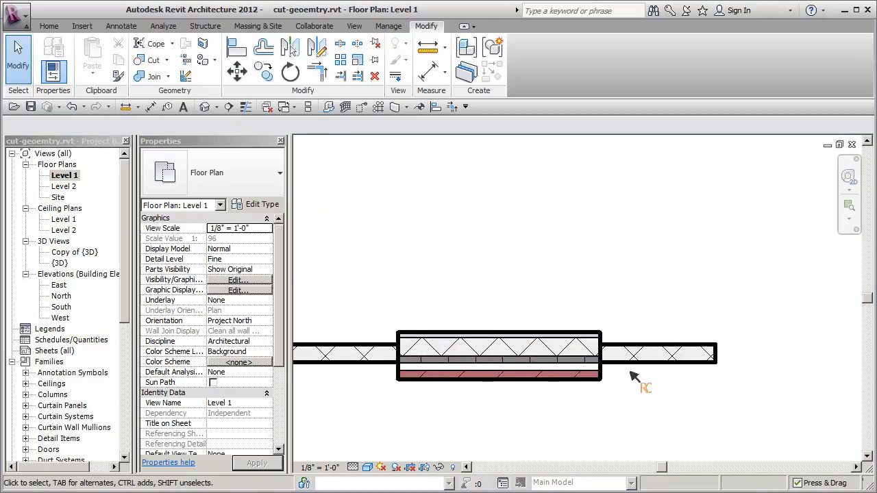
scroll(620, 391, down, 1)
click(582, 355)
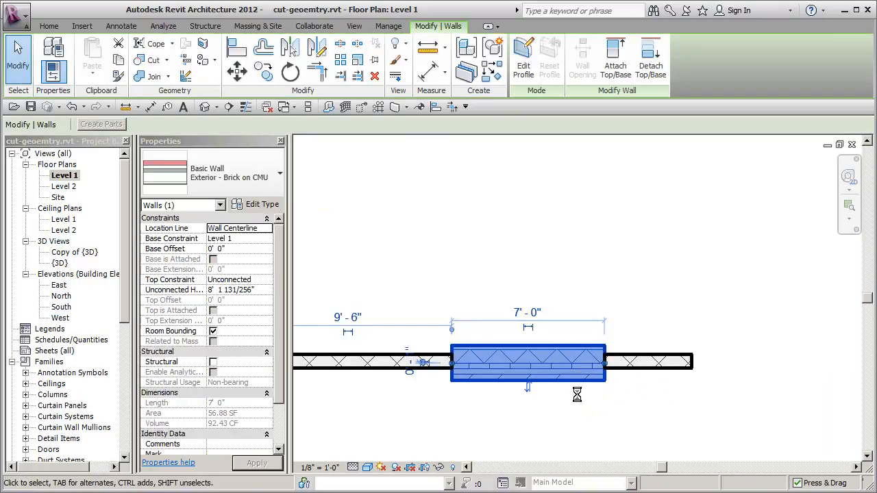
key(Up)
key(Down)
key(Down)
key(Down)
key(Down)
key(Down)
key(Down)
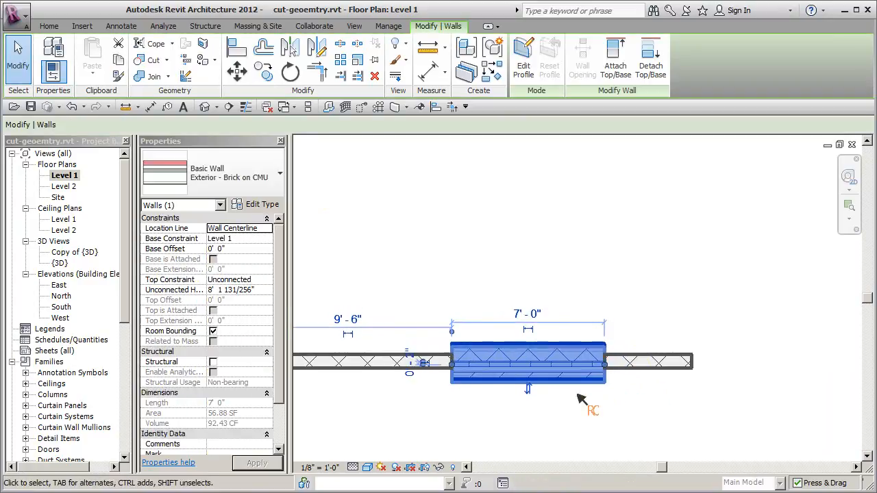
key(Down)
key(Down)
key(Down)
key(Down)
key(Down)
key(Down)
key(Down)
key(Down)
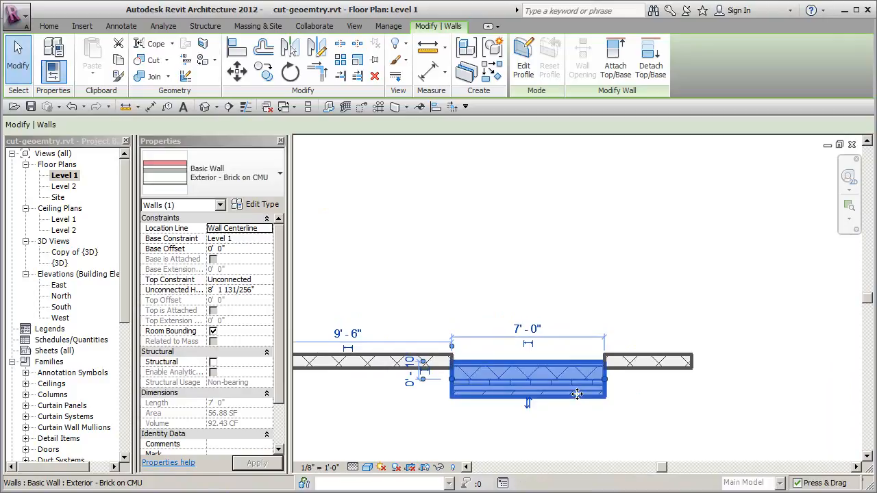
key(Down)
key(Down)
key(Down)
key(Down)
key(Down)
key(Down)
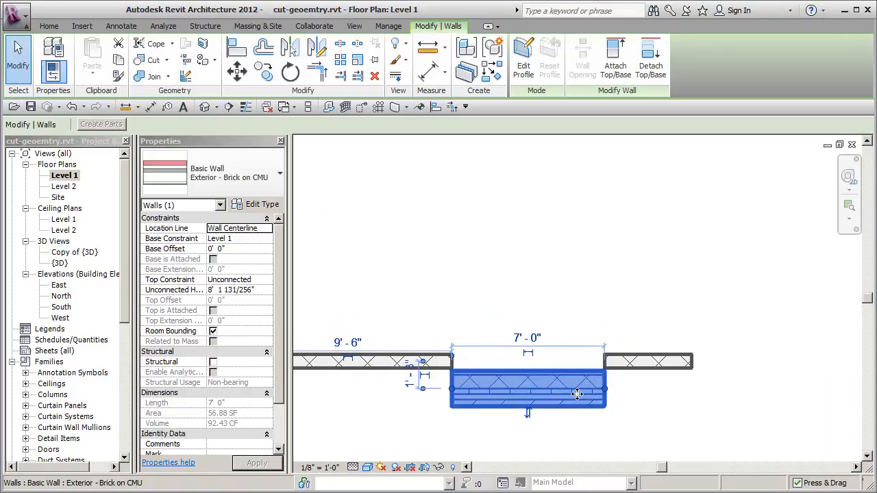
key(Down)
key(Down)
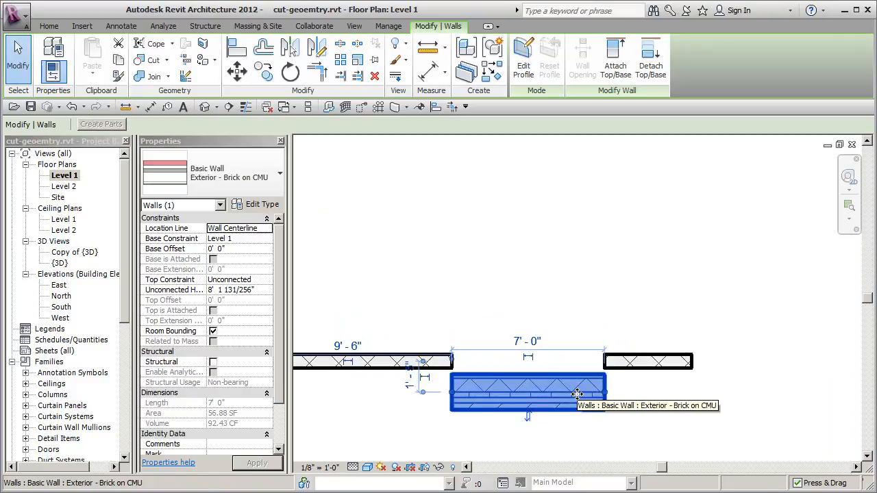
click(662, 418)
scroll(637, 415, up, 2)
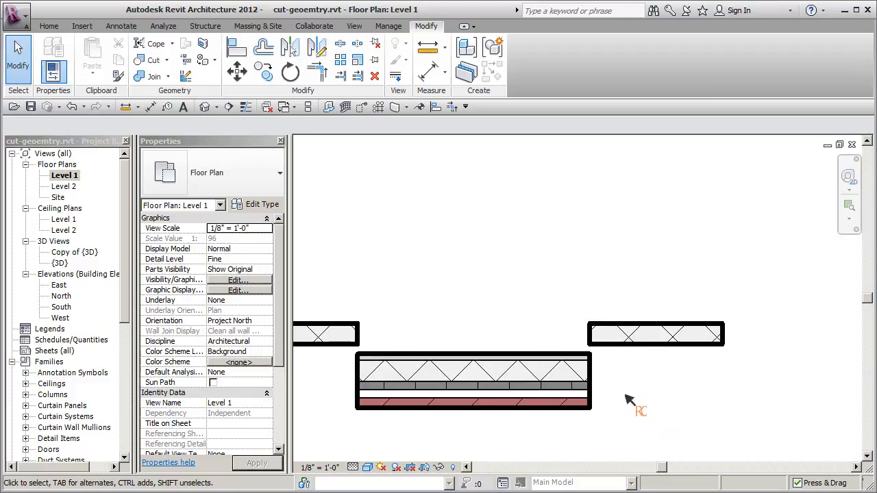
scroll(620, 403, down, 2)
- Try to move the brick wall farther from its host, cancel, and bring it back to overlap the host at about a 9" offset
click(606, 398)
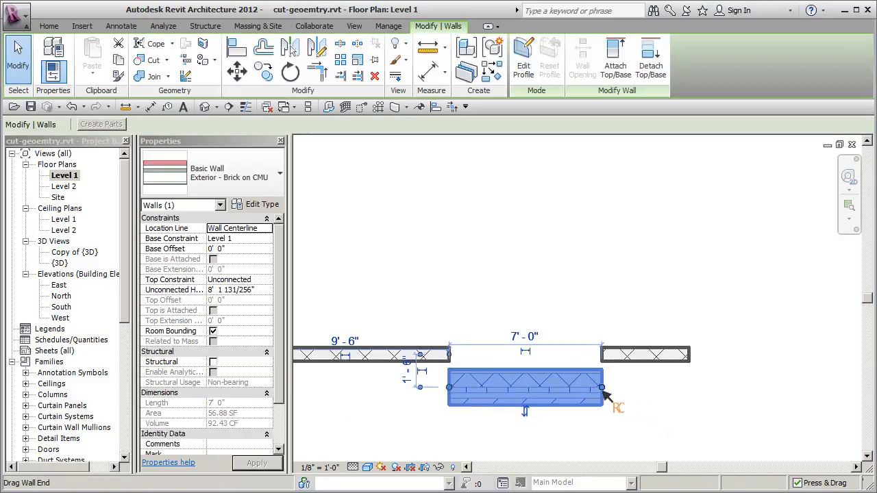
click(603, 392)
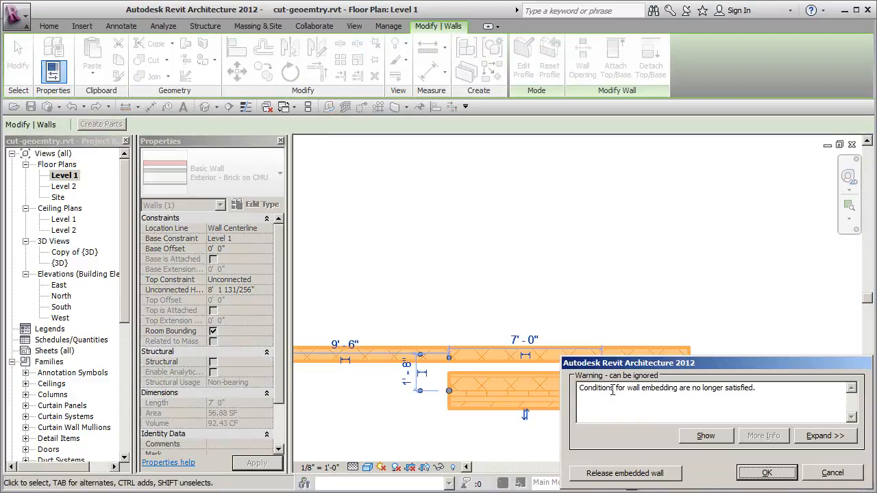
click(834, 473)
click(591, 404)
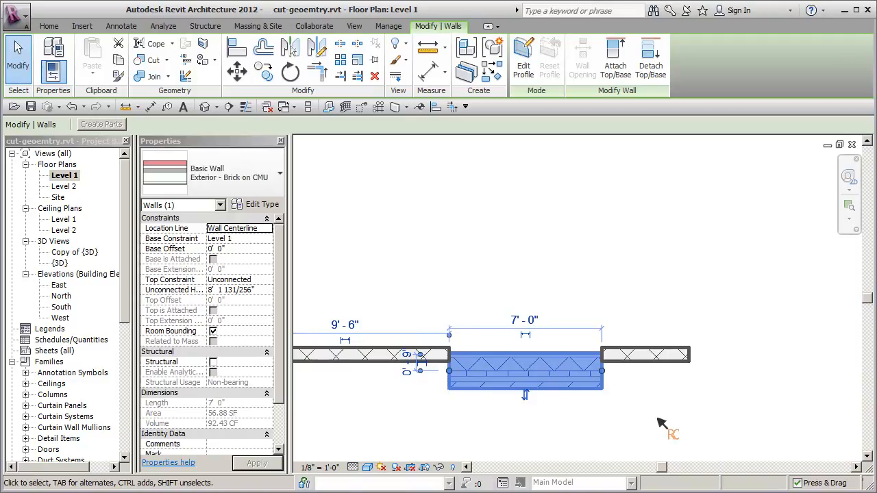
click(662, 415)
- Align the upper face of the brick wall's CMU core layer with the masonry wall's upper face
scroll(615, 372, up, 3)
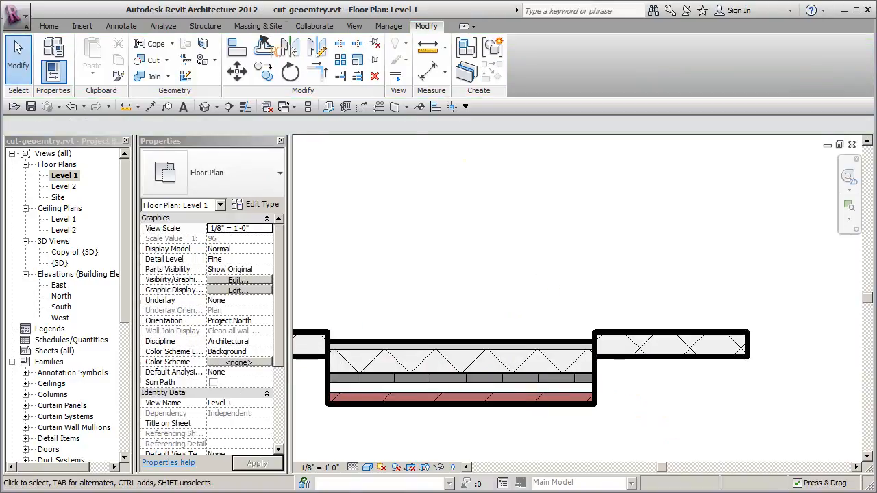
click(238, 48)
click(626, 332)
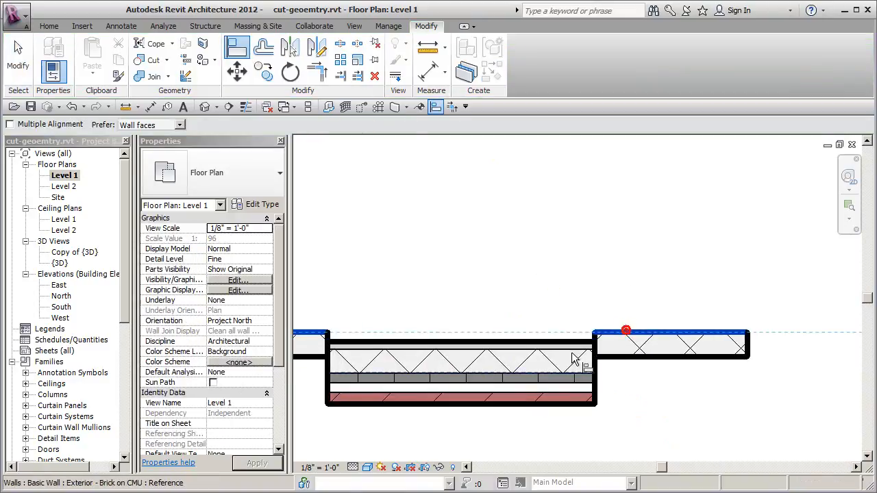
click(576, 358)
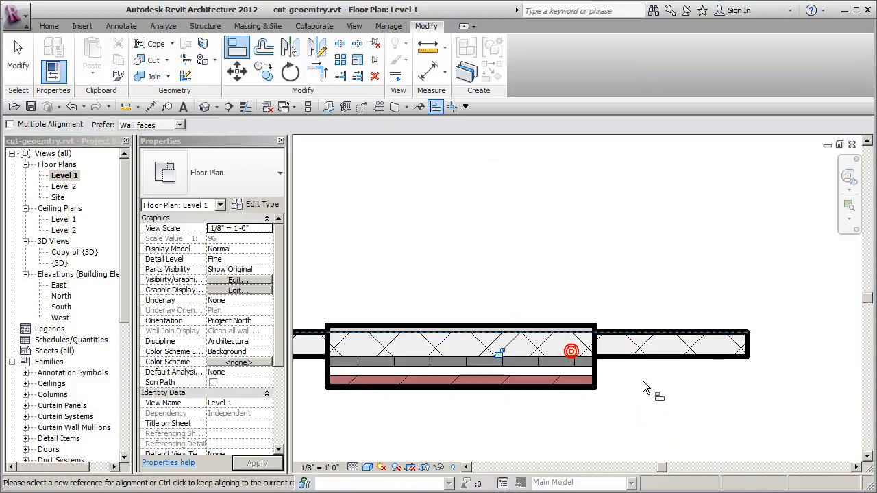
scroll(586, 415, down, 2)
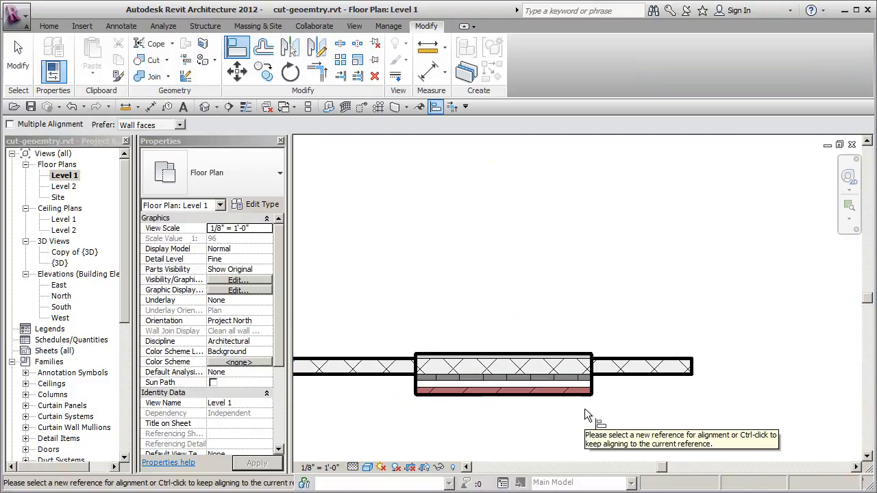
- Open the 3D view and edit the brick wall's profile, deleting its top sketch line
middle_drag(586, 412, 609, 413)
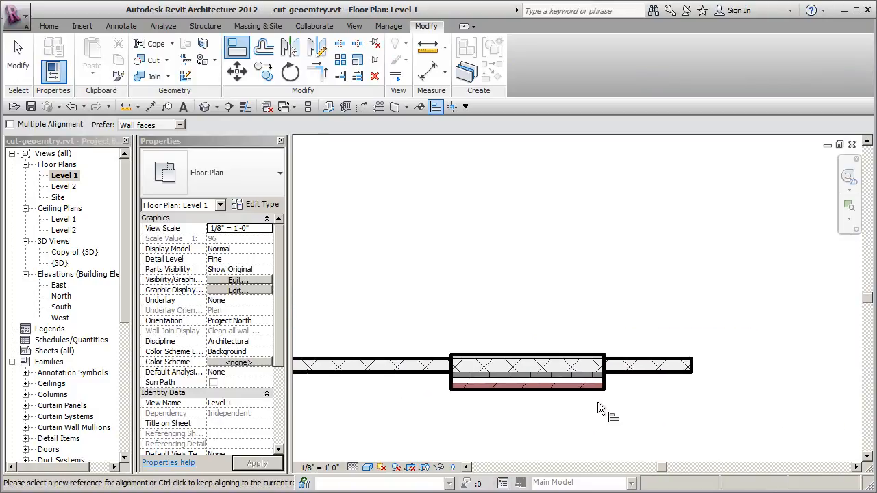
key(Escape)
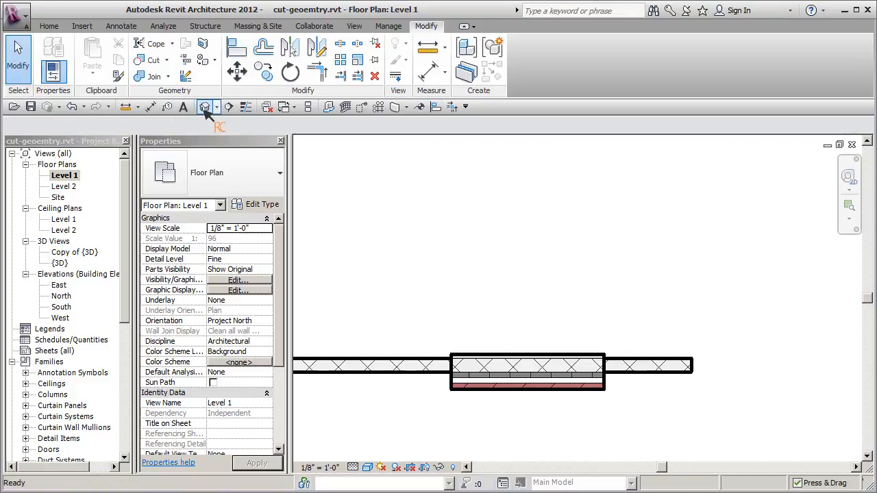
click(204, 108)
shift+middle_drag(722, 407, 558, 435)
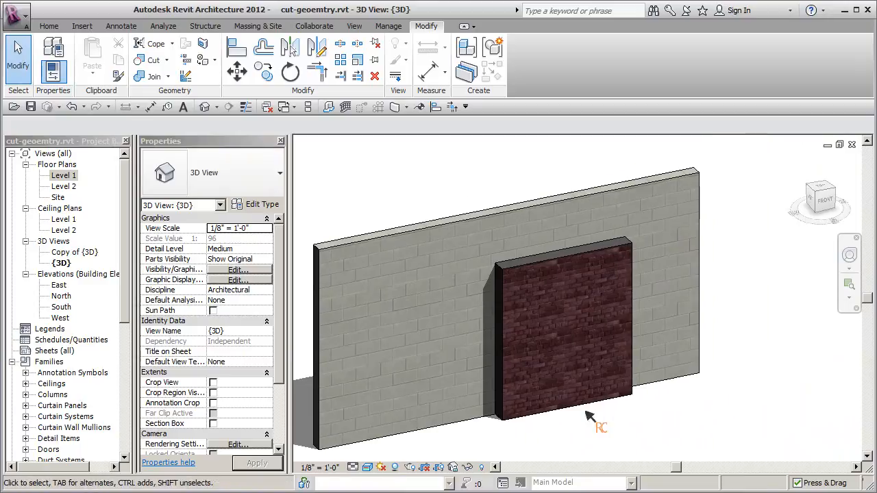
click(613, 413)
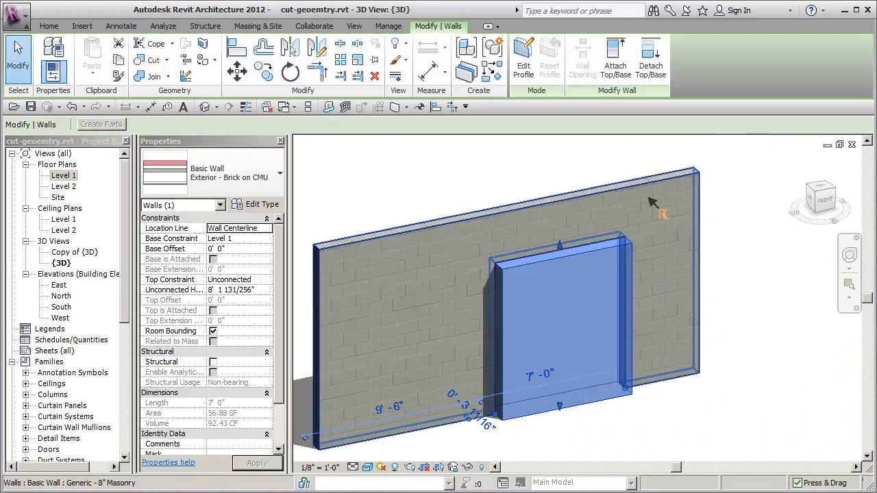
click(524, 55)
click(581, 246)
key(Delete)
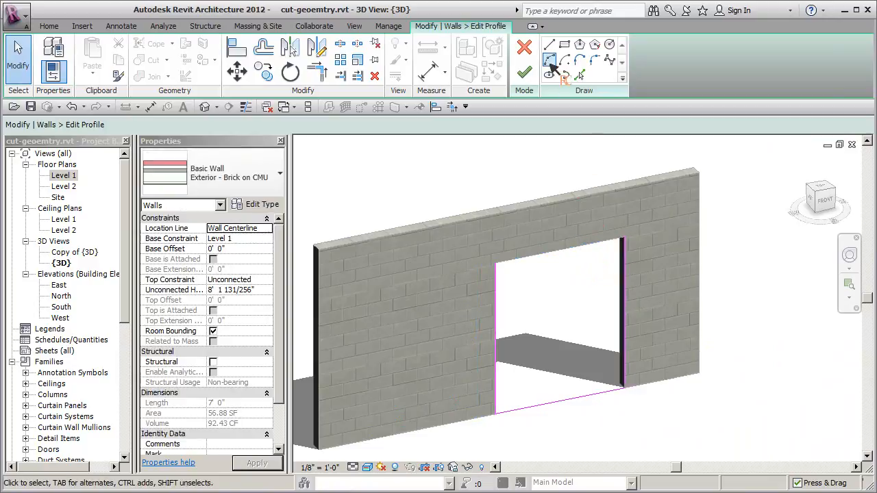
- Draw a start-end-radius arc across the open top of the brick wall's profile and finish the profile edit
click(549, 60)
click(493, 262)
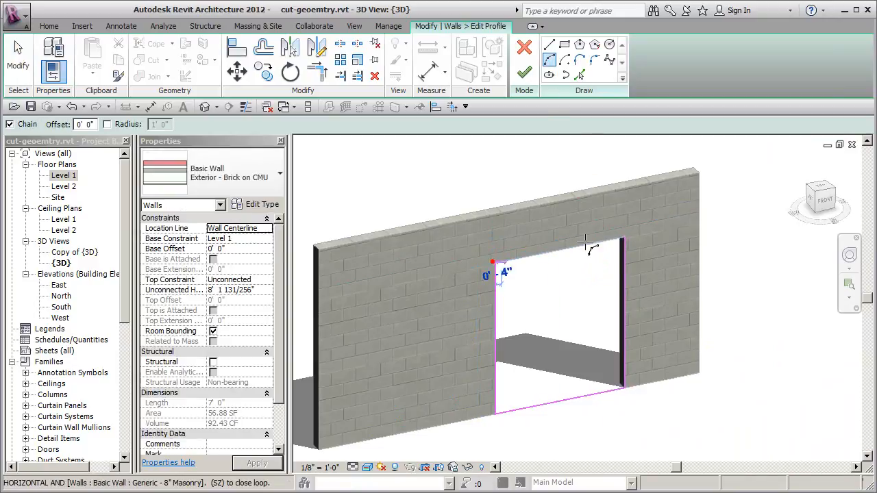
click(623, 238)
click(562, 221)
click(525, 74)
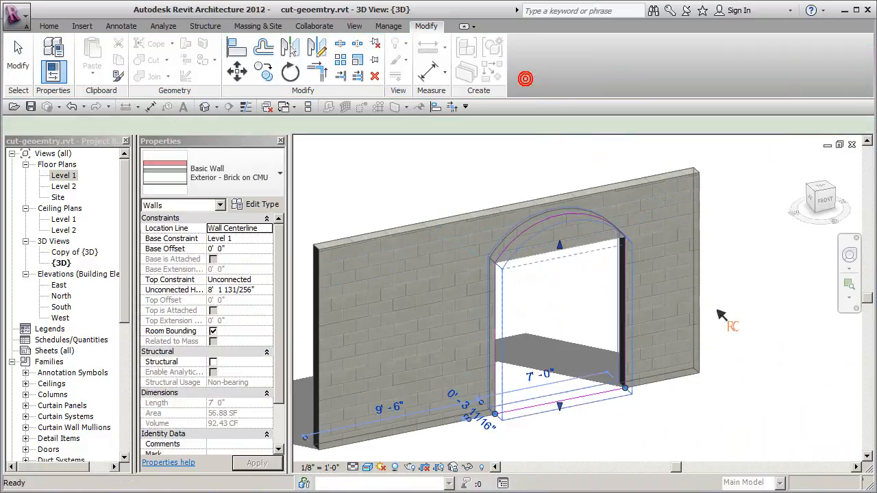
click(738, 339)
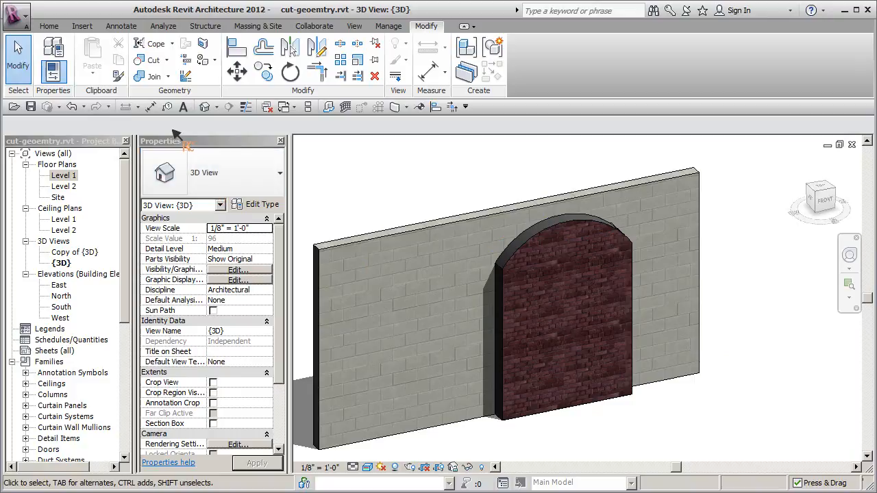
- Place a Single-Flush 36" x 84" door near the middle of the arched brick wall
click(48, 27)
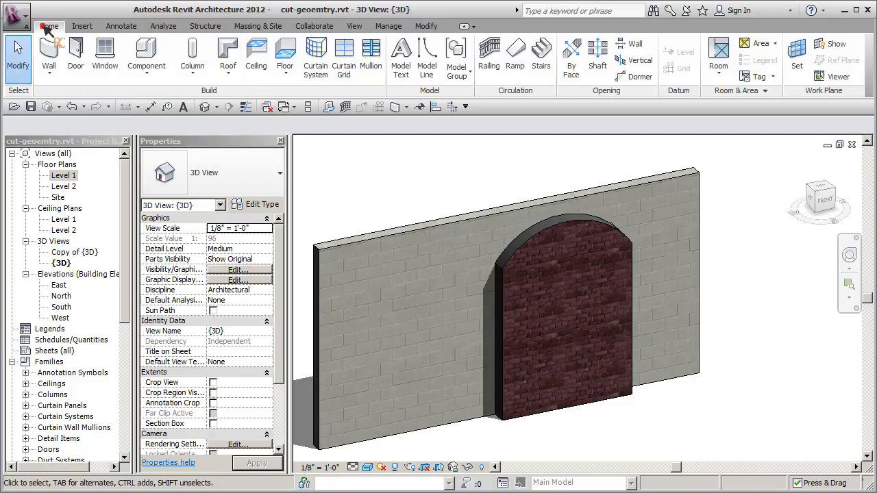
click(71, 61)
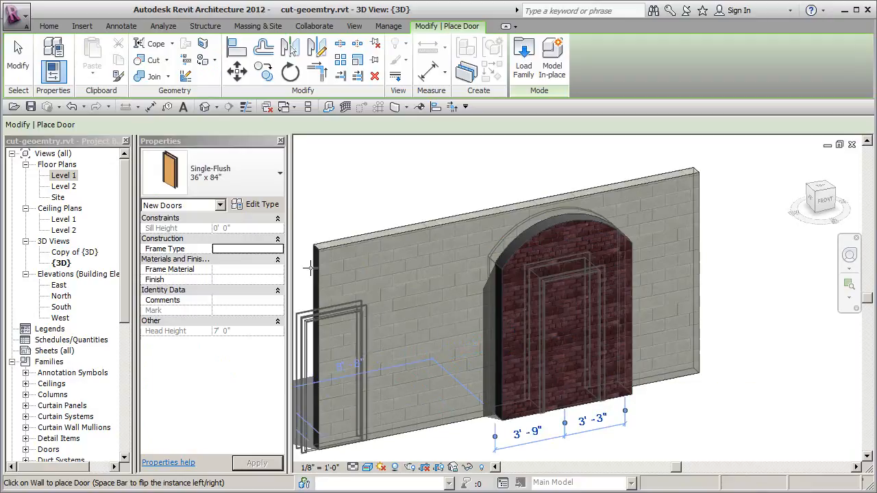
click(569, 384)
scroll(630, 404, down, 3)
key(Escape)
key(Escape)
middle_drag(652, 417, 675, 398)
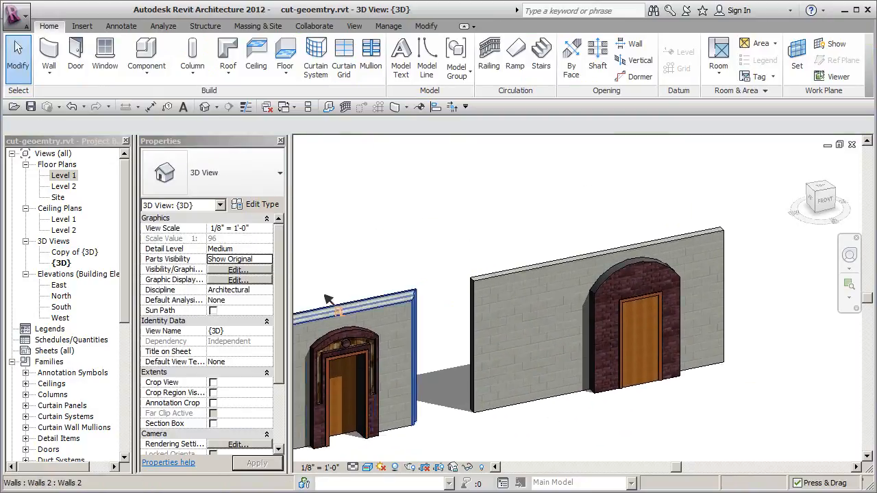
- Flip the door's facing in the Level 1 floor plan so it swings to the opposite side of the wall
double_click(70, 176)
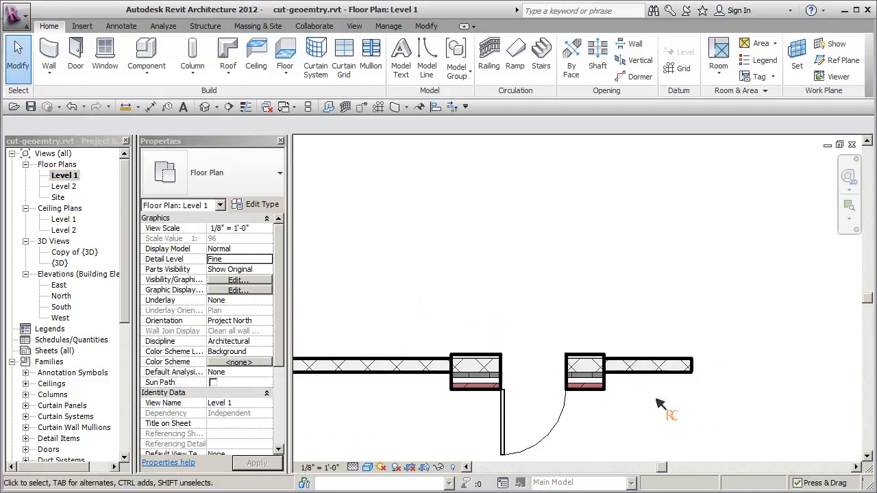
scroll(583, 405, up, 2)
click(559, 412)
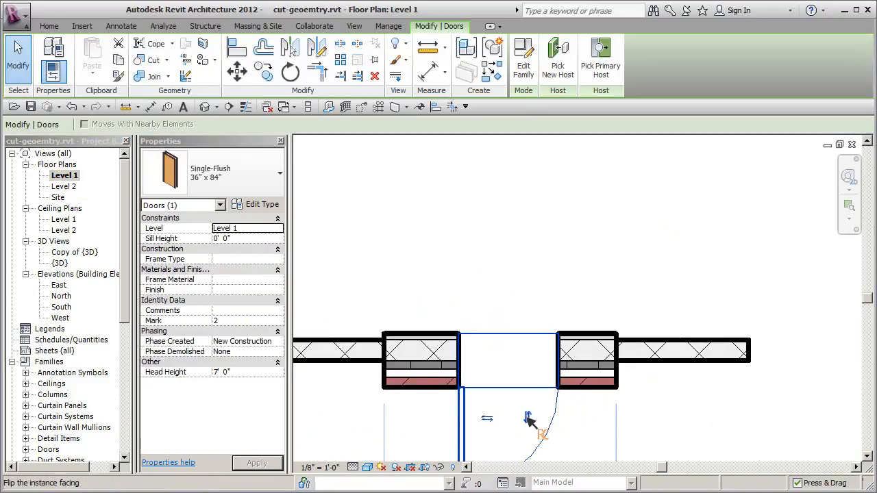
scroll(612, 378, down, 2)
click(612, 379)
scroll(639, 400, down, 2)
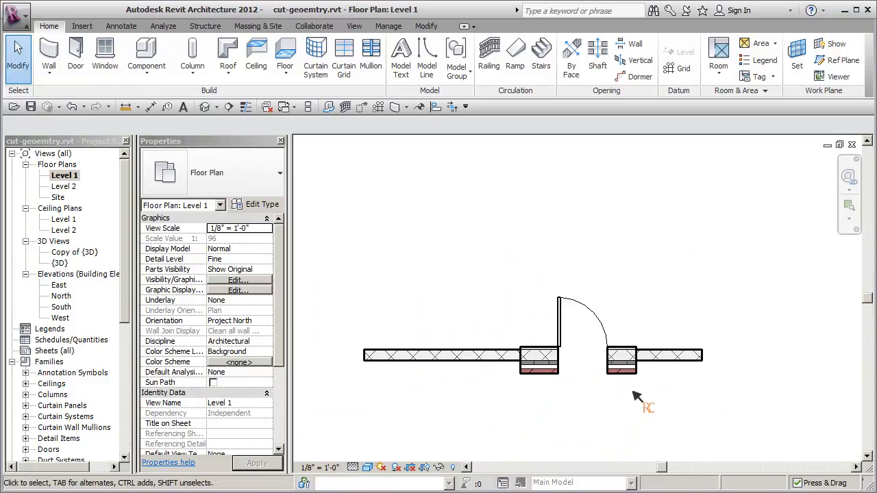
- In the 3D view, shorten the arched brick wall from its left end to a length of about 6'-0"
click(204, 108)
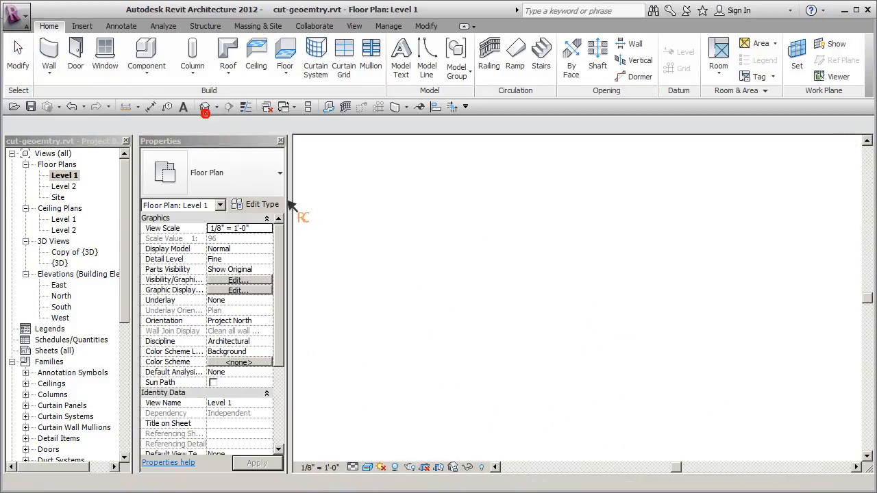
middle_drag(546, 377, 587, 360)
middle_drag(697, 357, 722, 351)
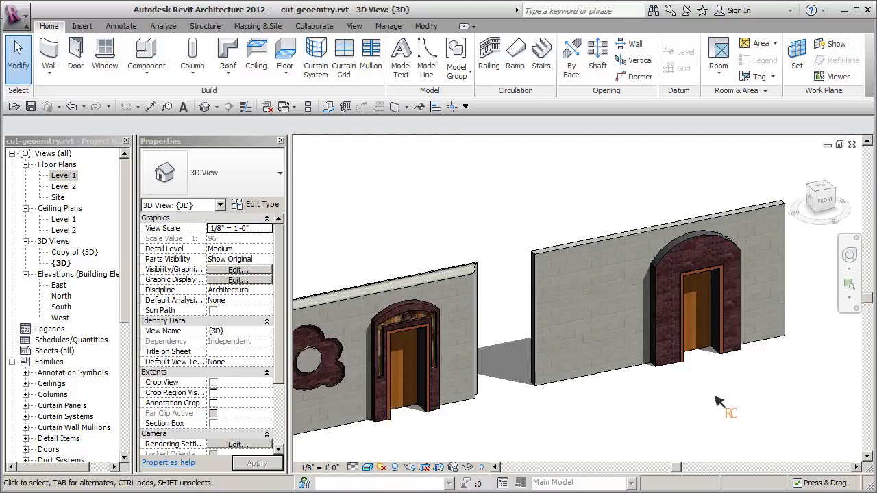
click(655, 368)
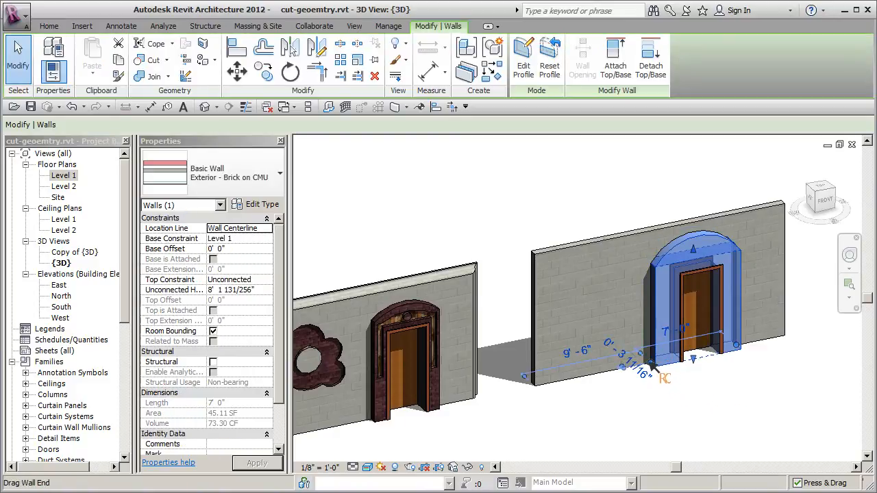
drag(650, 363, 669, 372)
click(728, 382)
scroll(734, 359, up, 3)
click(743, 341)
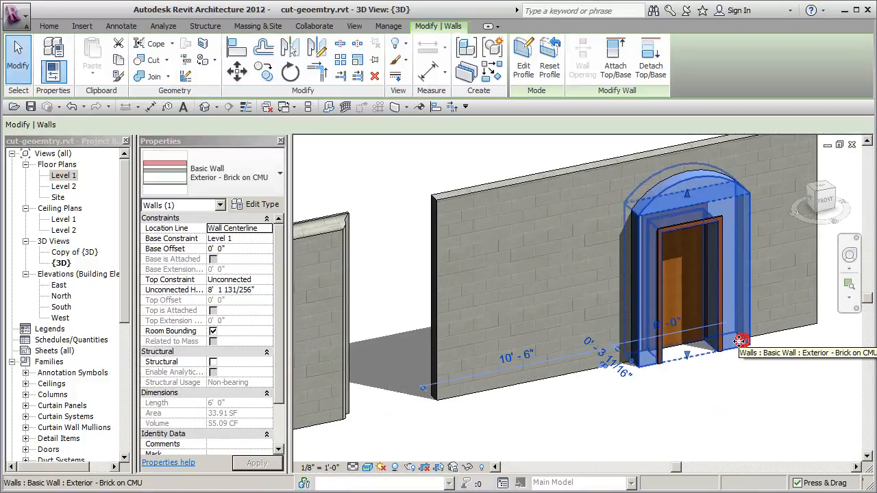
click(744, 361)
- In the Level 1 floor plan, extend the brick wall's left end away from the door to a wall length of about 6'-7"
double_click(64, 175)
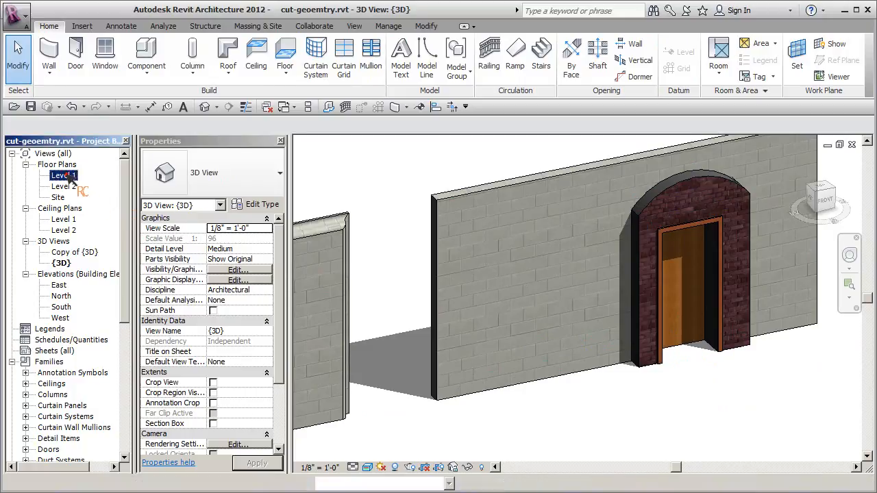
scroll(623, 363, up, 2)
scroll(625, 371, up, 1)
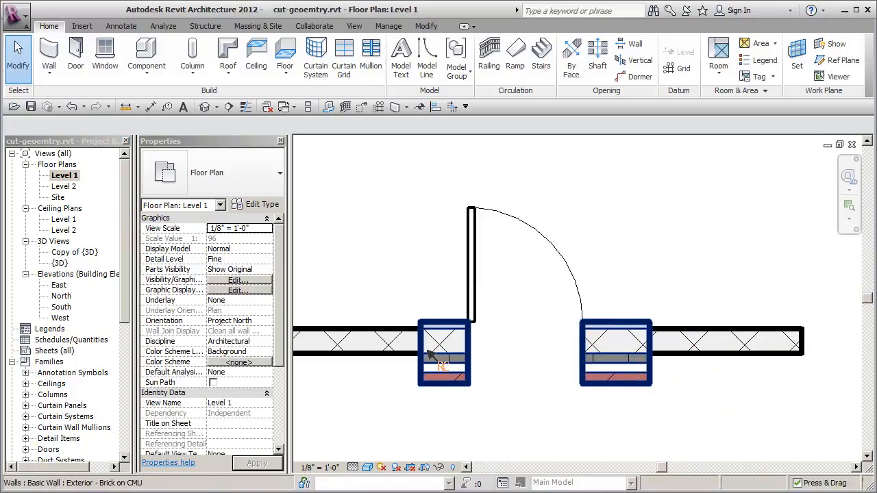
click(432, 356)
drag(419, 354, 405, 355)
click(507, 418)
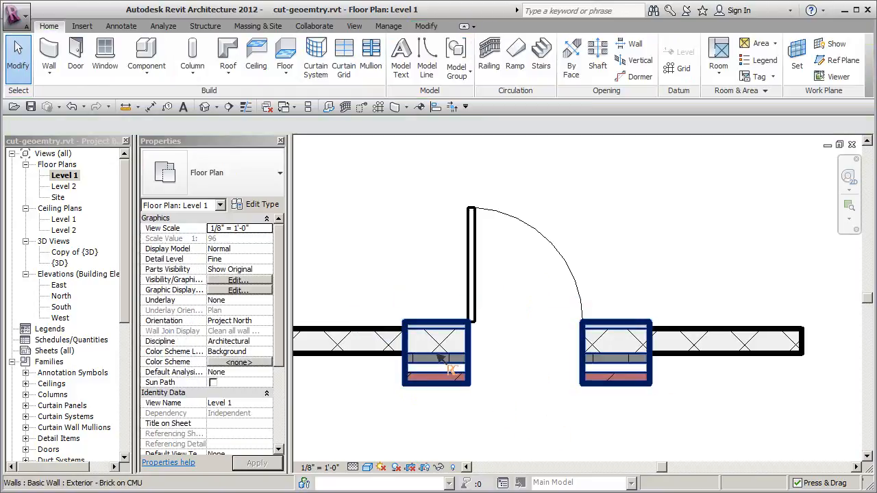
click(408, 349)
drag(408, 349, 401, 350)
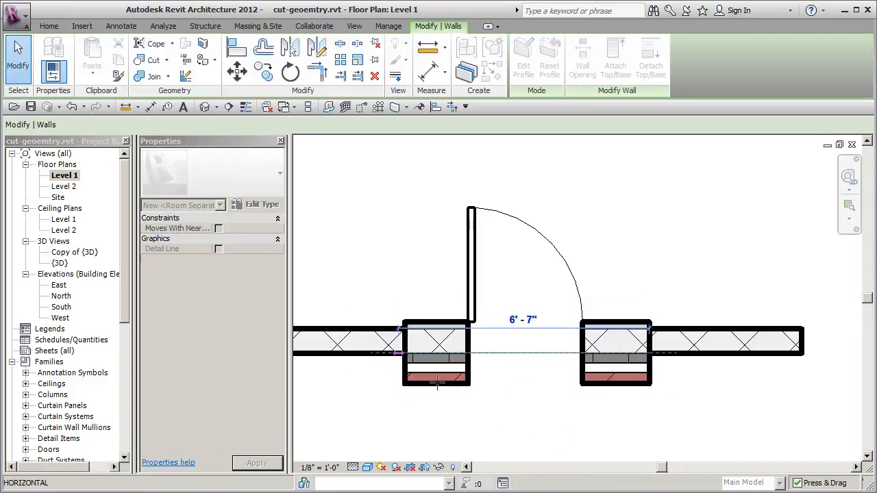
click(480, 403)
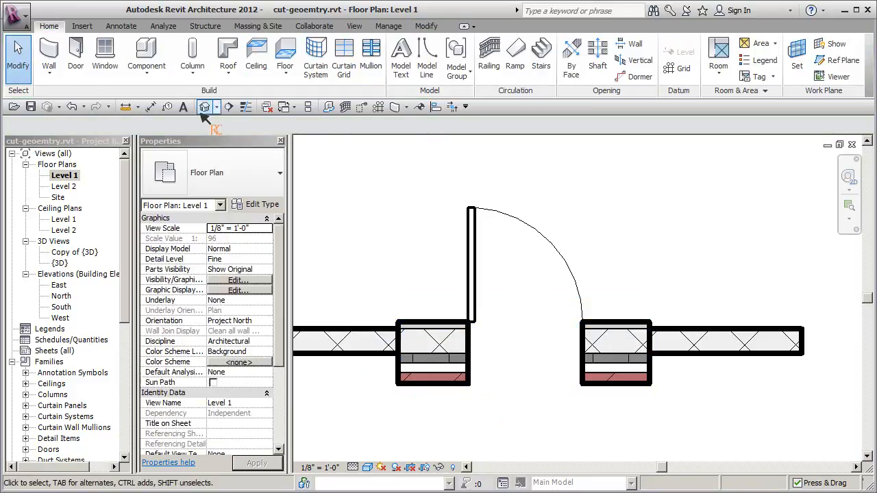
- Add an aligned dimension across the brick wall's left end, door centre and right end, and make its segments equal
click(151, 107)
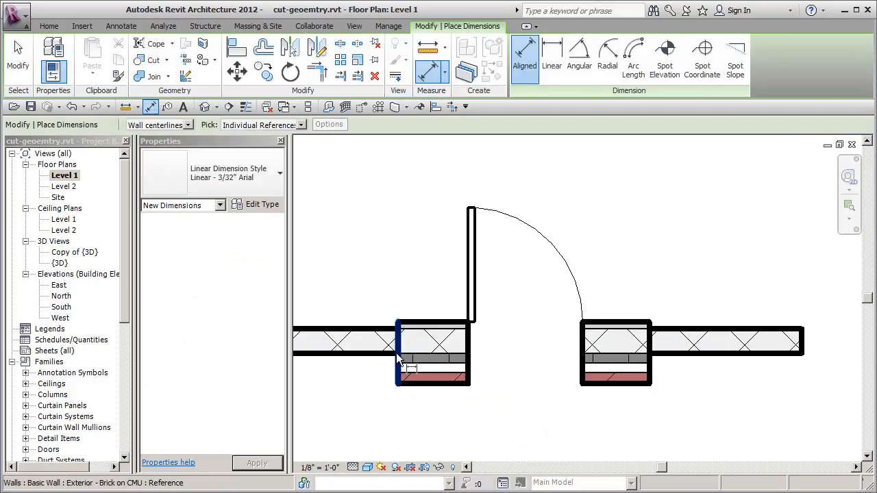
click(397, 354)
click(527, 362)
click(649, 355)
click(661, 197)
middle_drag(667, 259, 662, 320)
scroll(537, 219, down, 1)
middle_drag(588, 256, 585, 329)
click(521, 206)
click(624, 233)
key(Escape)
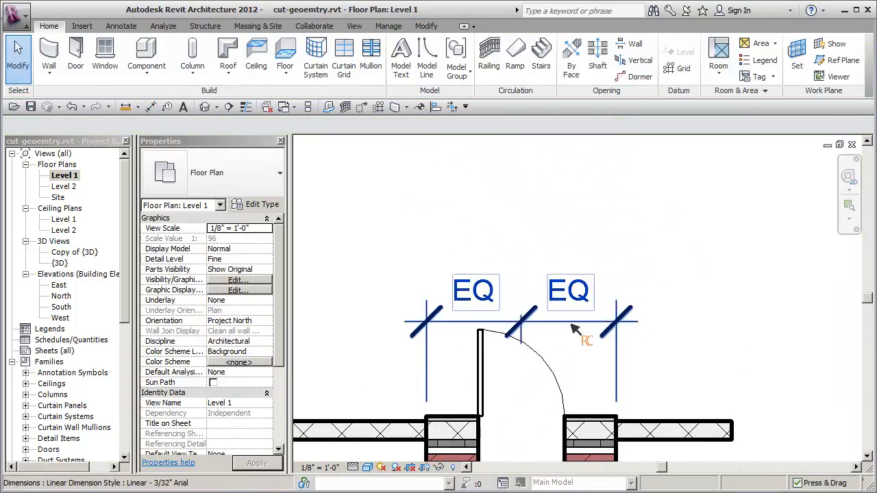
- Delete the EQ dimension, unconstrain the elements, and return to the 3D view of the door surround
click(573, 319)
key(Delete)
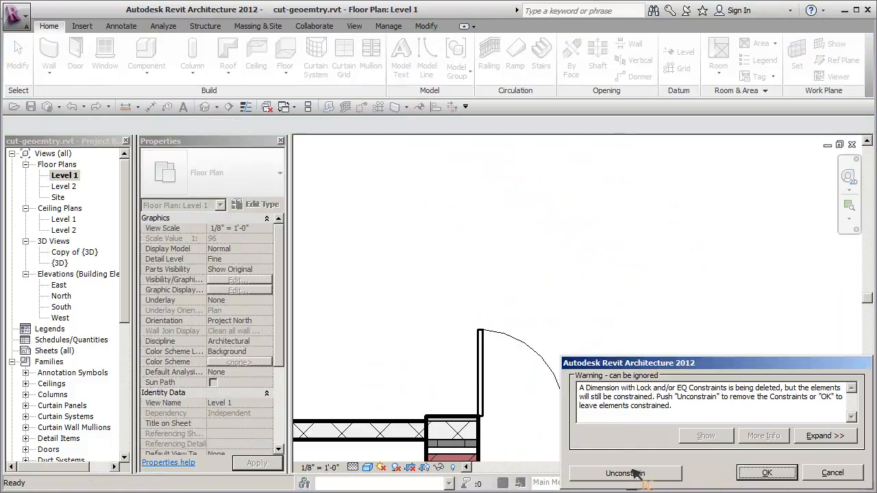
click(621, 472)
middle_drag(657, 390, 731, 335)
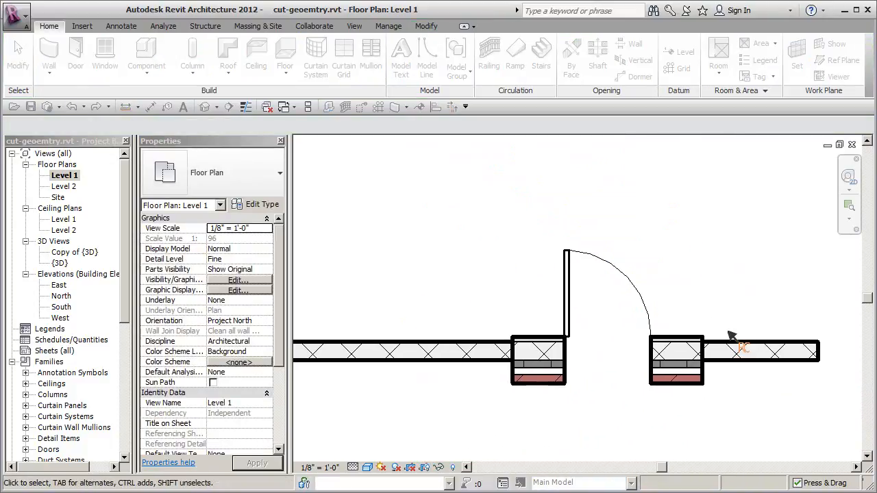
click(204, 107)
scroll(614, 408, down, 2)
middle_drag(618, 414, 644, 399)
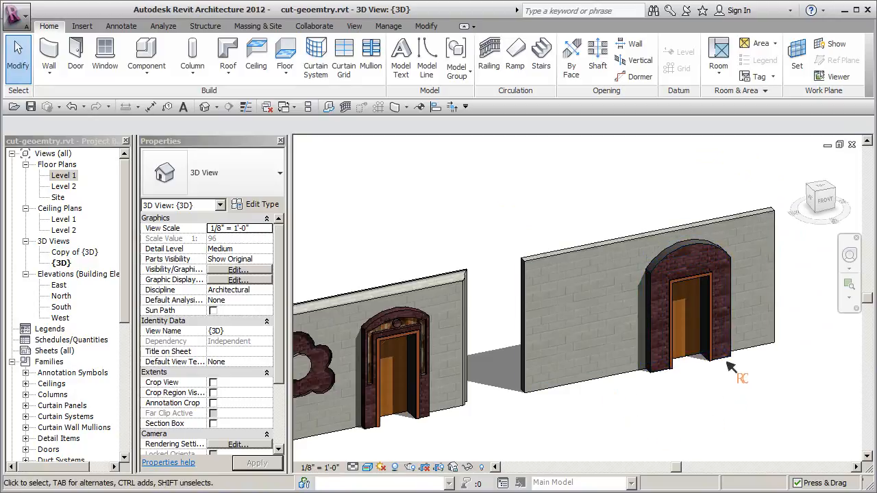
middle_drag(724, 411, 710, 426)
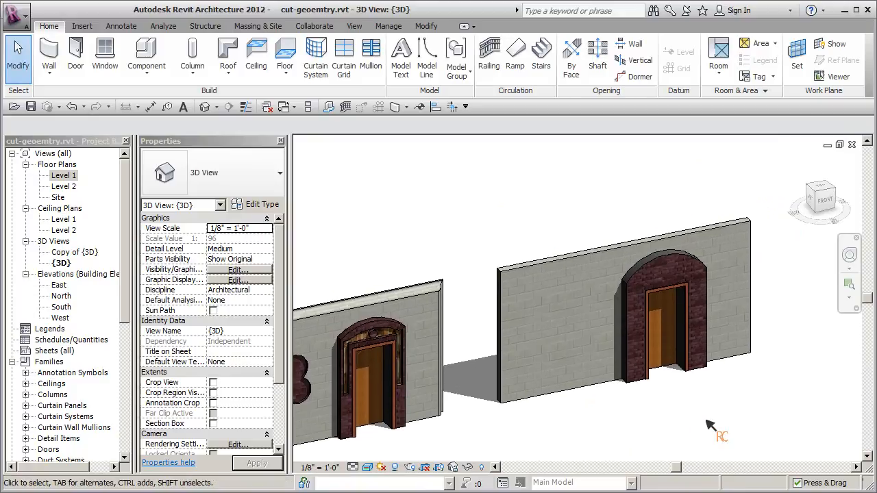